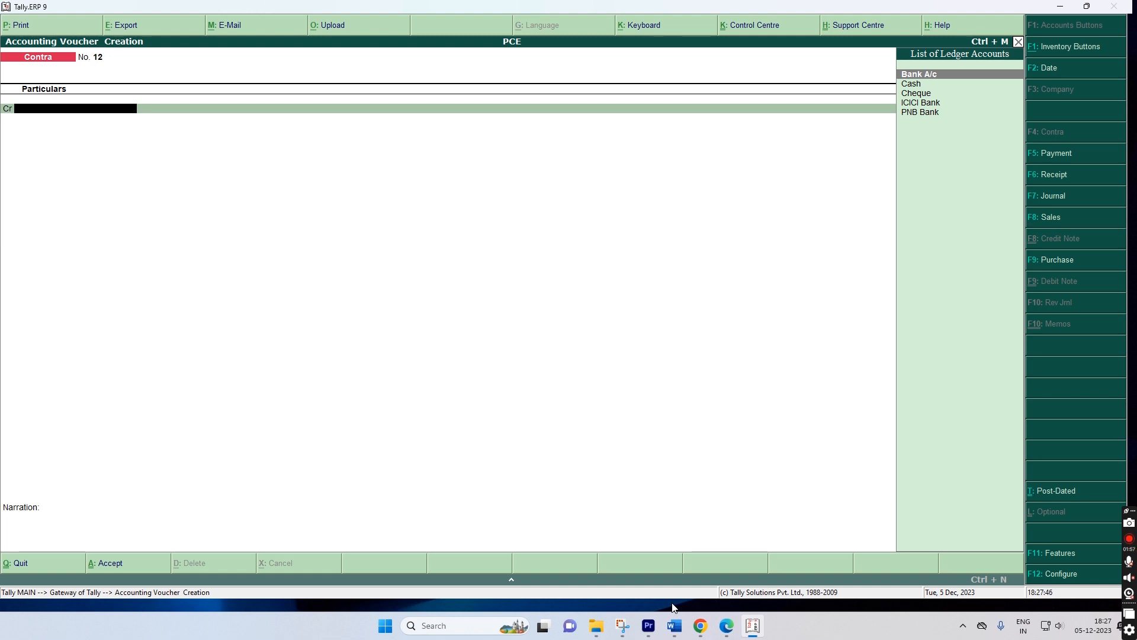
Date the contra voucher 1-Apr-2023 and credit the Cash ledger with 10,000.
key(F2)
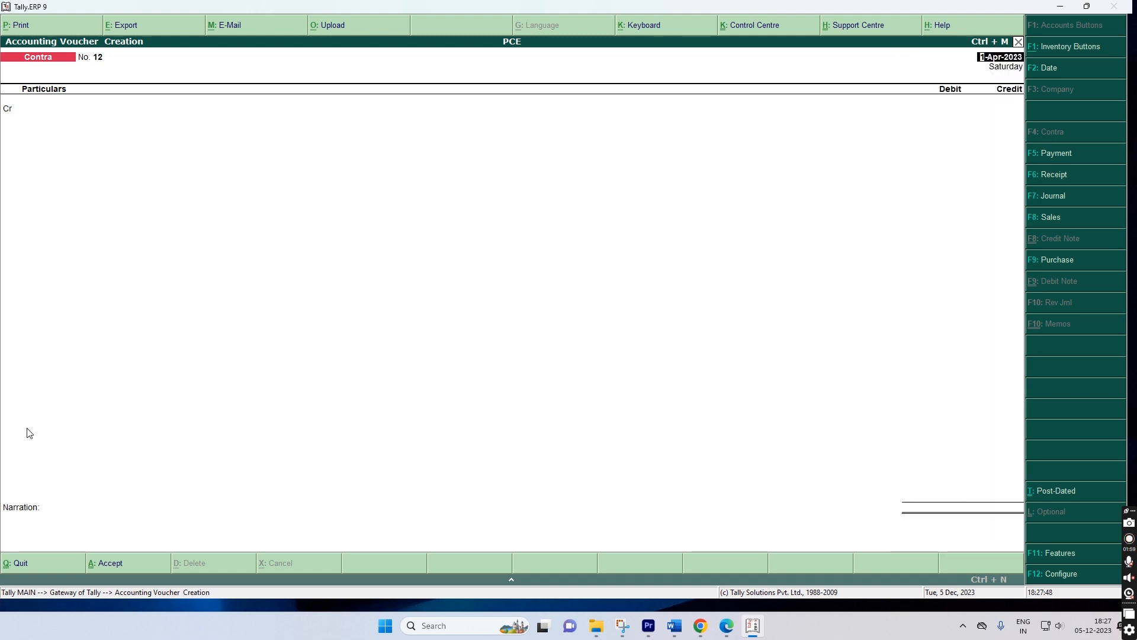
key(Return)
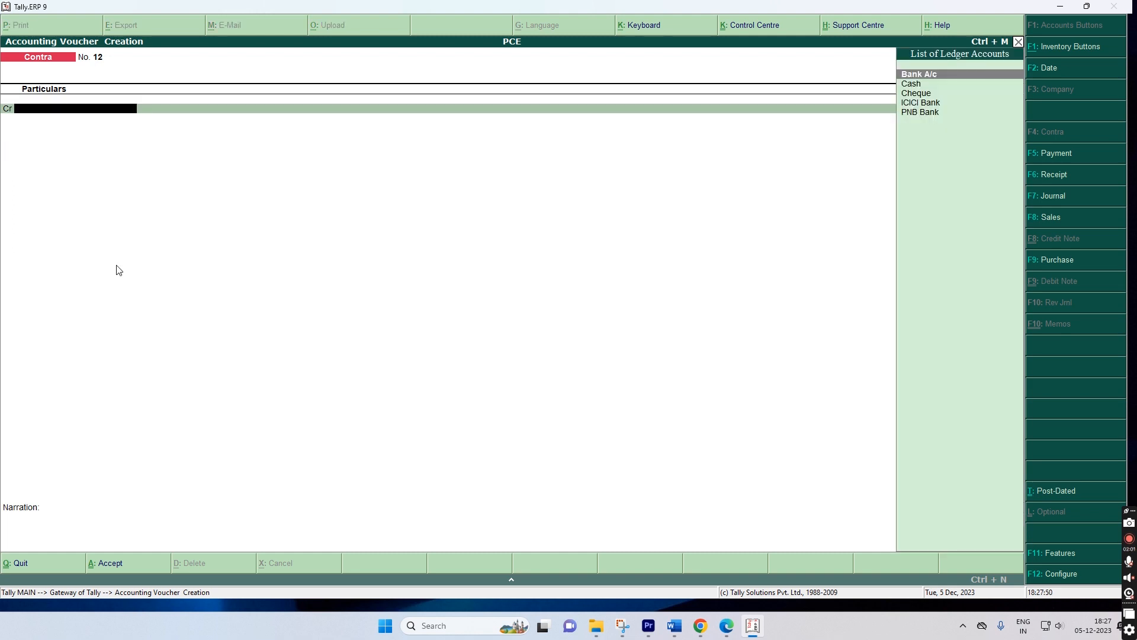
key(Down)
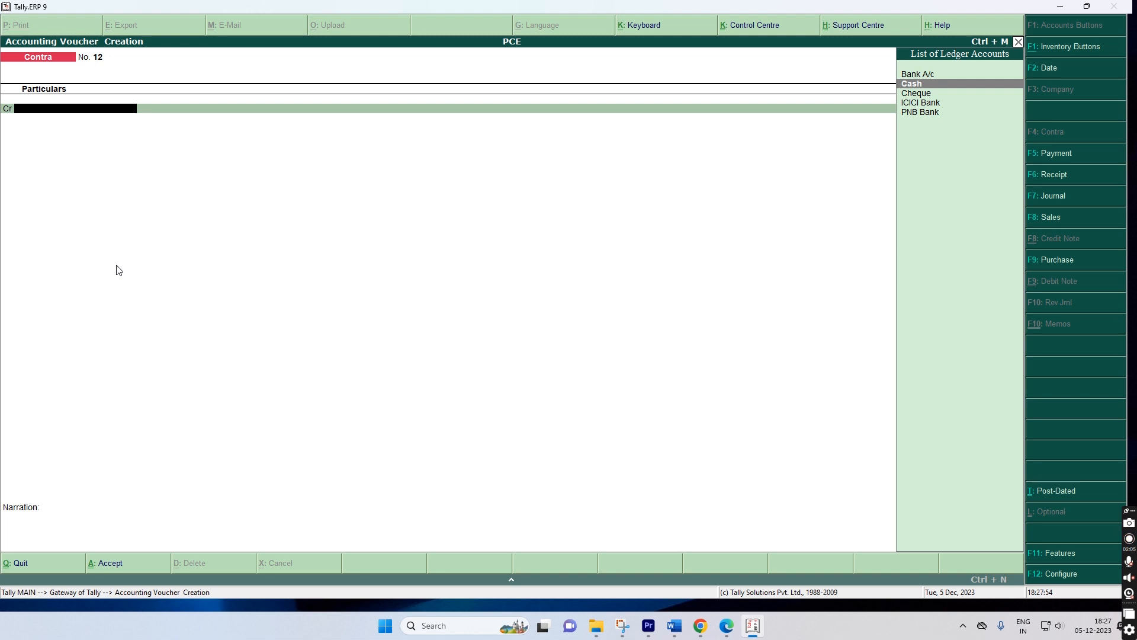
key(Return)
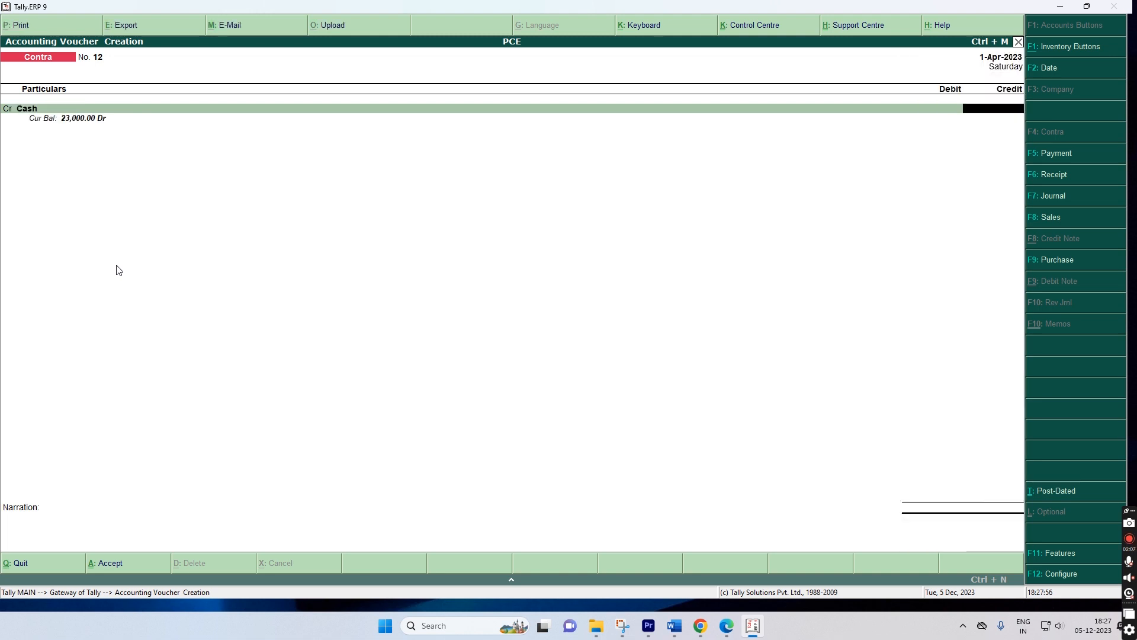
text(10000)
key(Return)
key(Return)
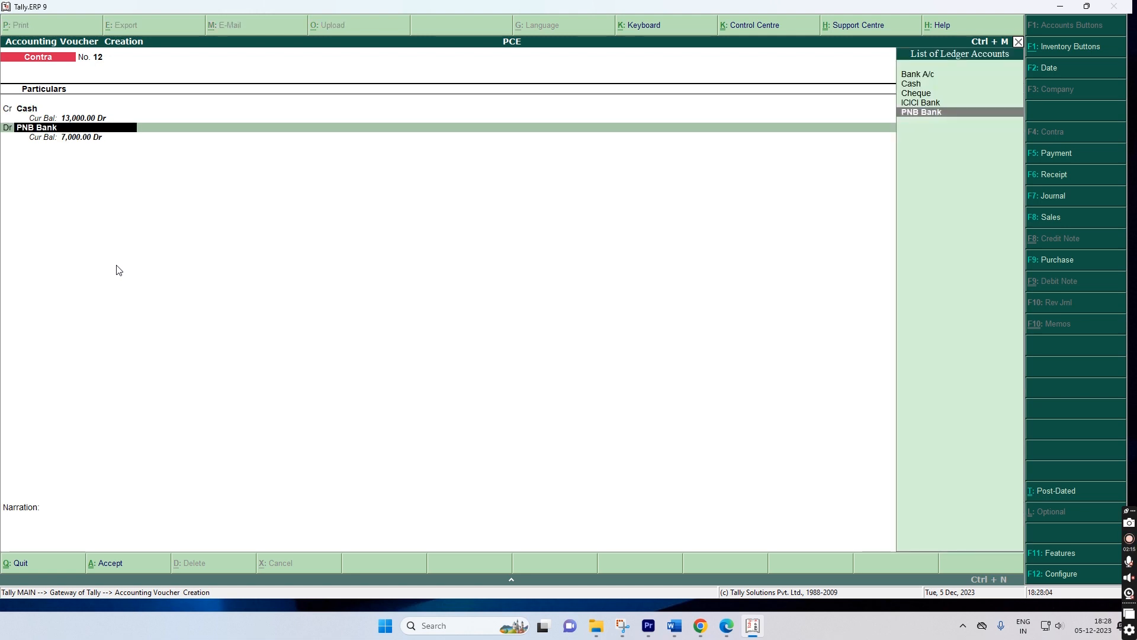
Debit the Bank A/c ledger with 10,000 and save the contra voucher with an empty narration.
key(Up)
key(Up)
key(Up)
key(Up)
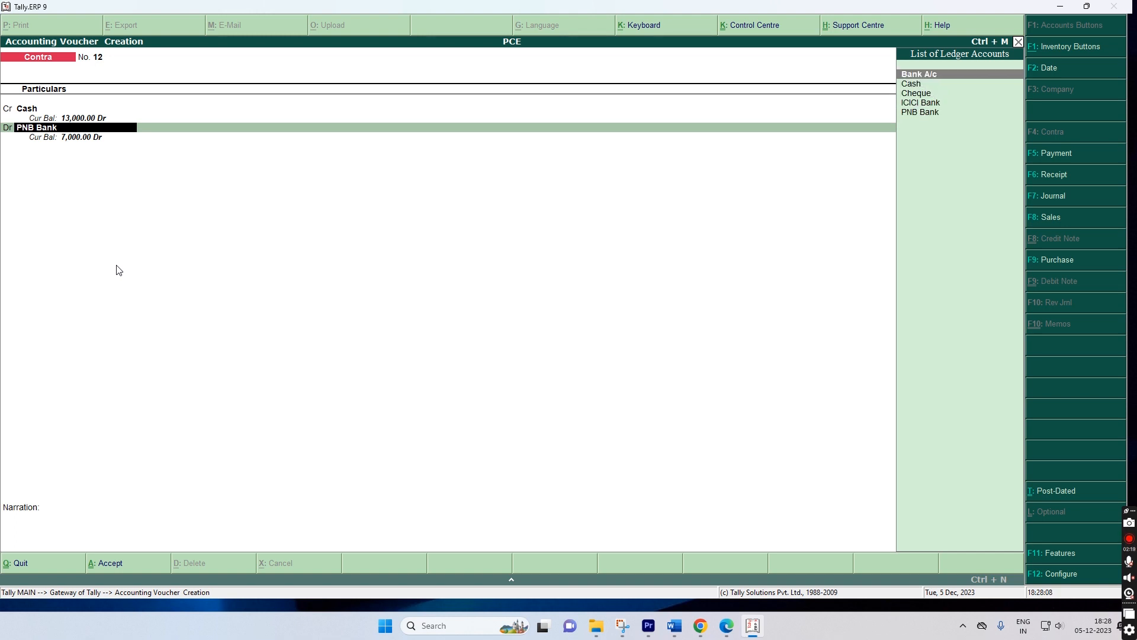
key(Return)
key(Return)
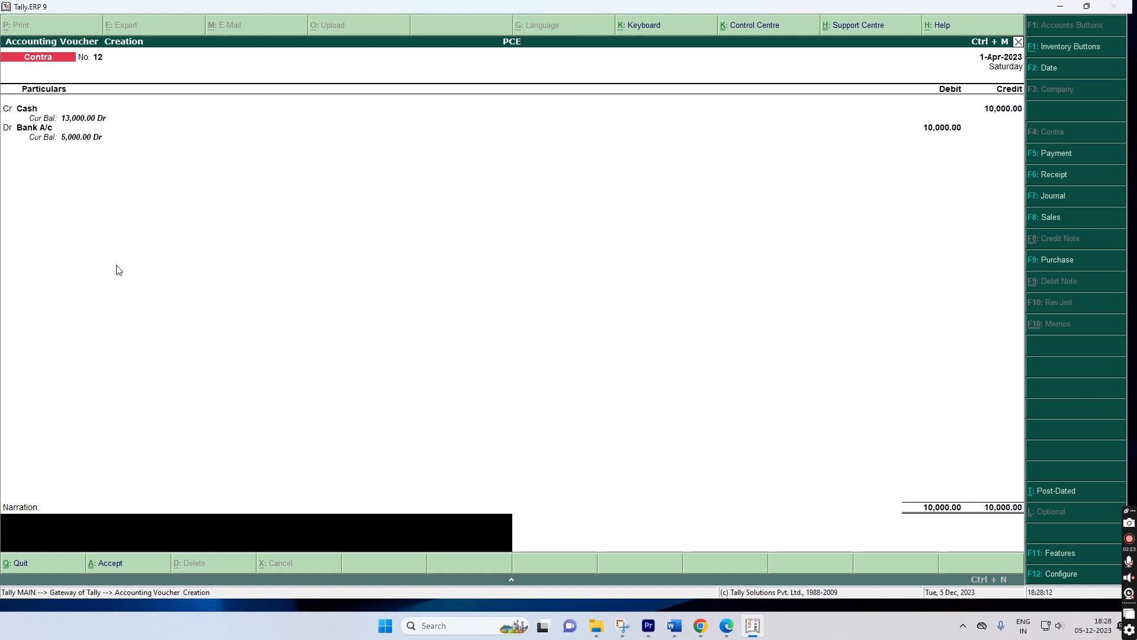
key(Return)
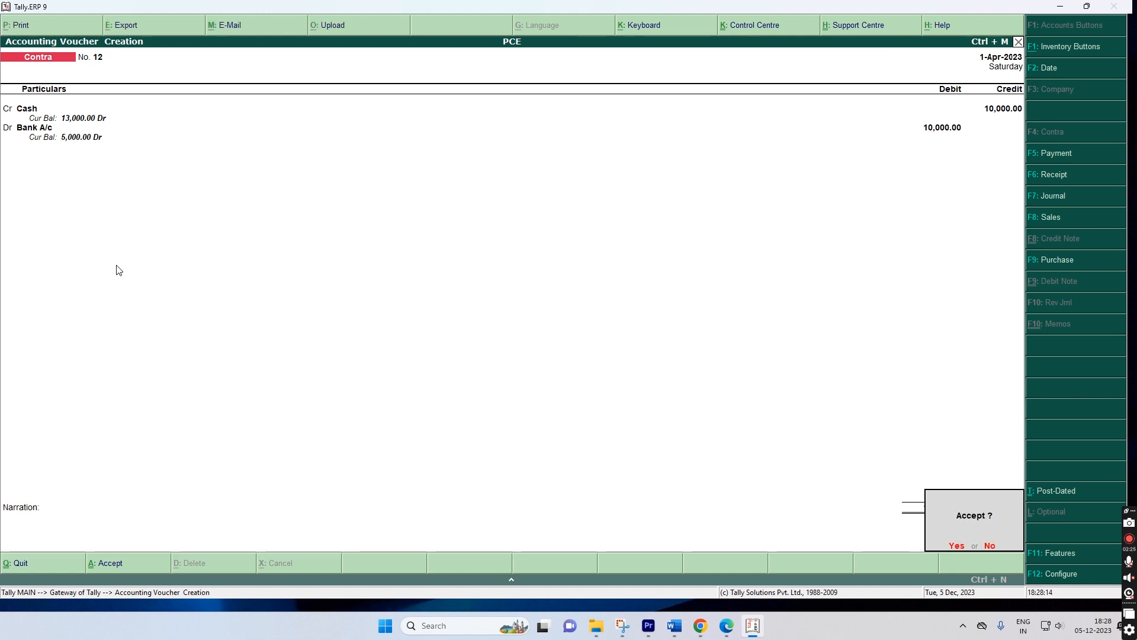
key(Return)
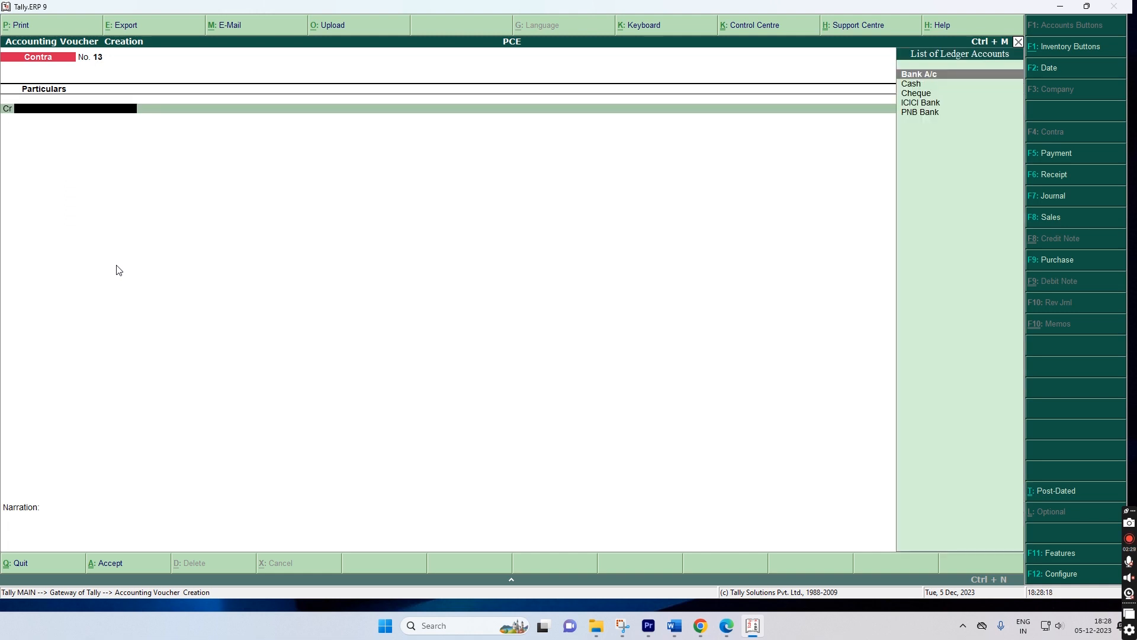
Credit the Bank A/c ledger with 20,000 in the new contra voucher.
text(Ban)
key(Return)
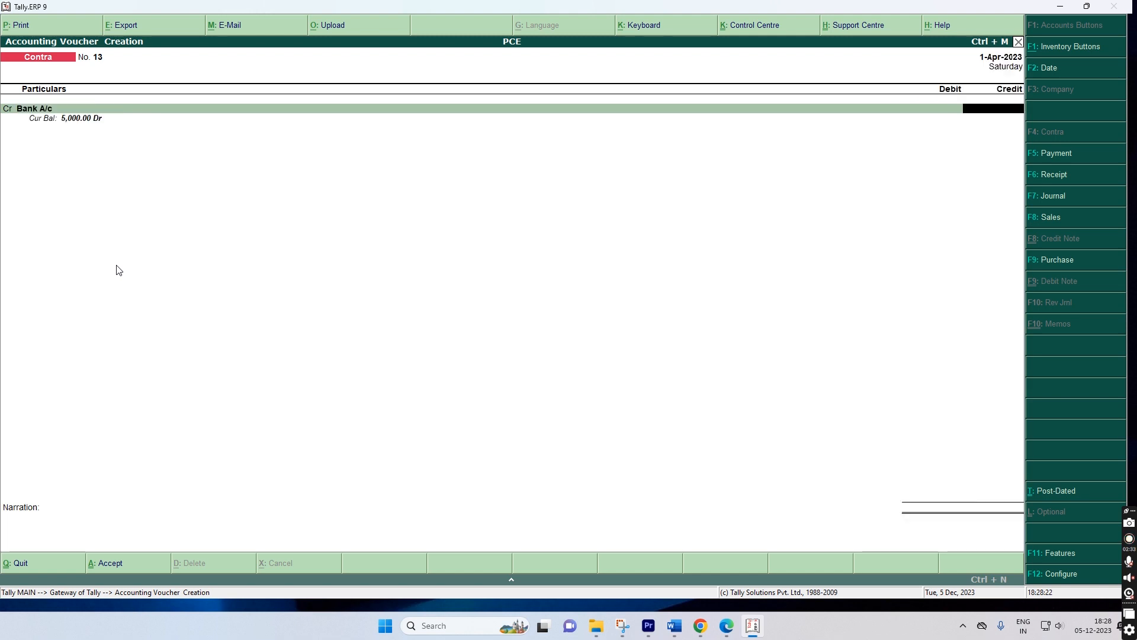
text(20,000)
key(Return)
key(Return)
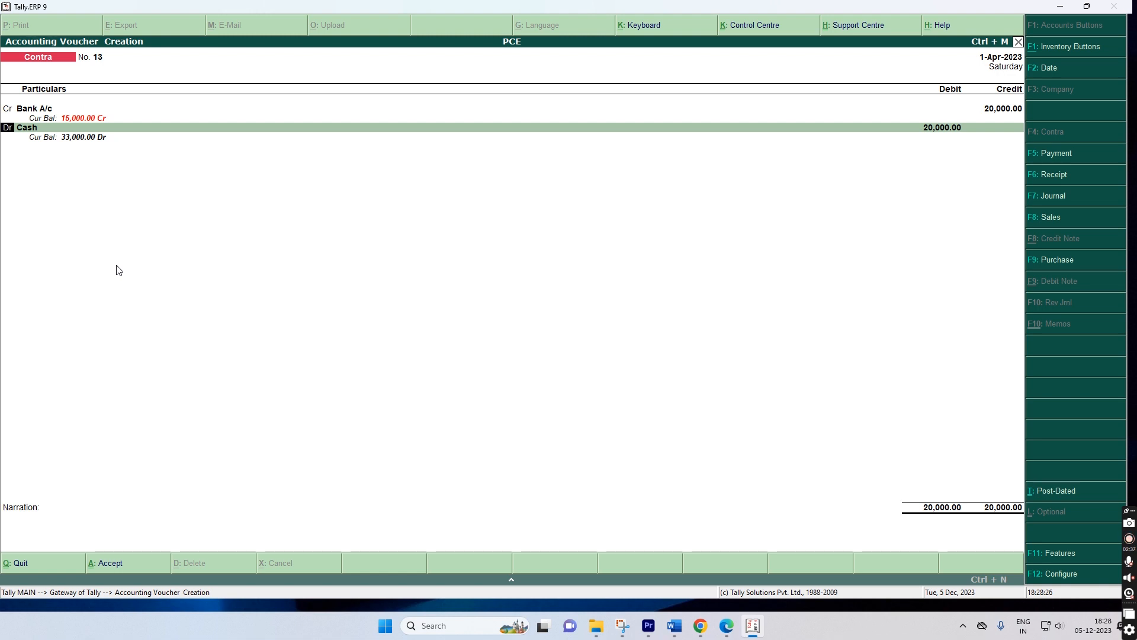
Debit the Cash ledger with 20,000 and save the contra voucher, leaving the cheque number blank.
key(Return)
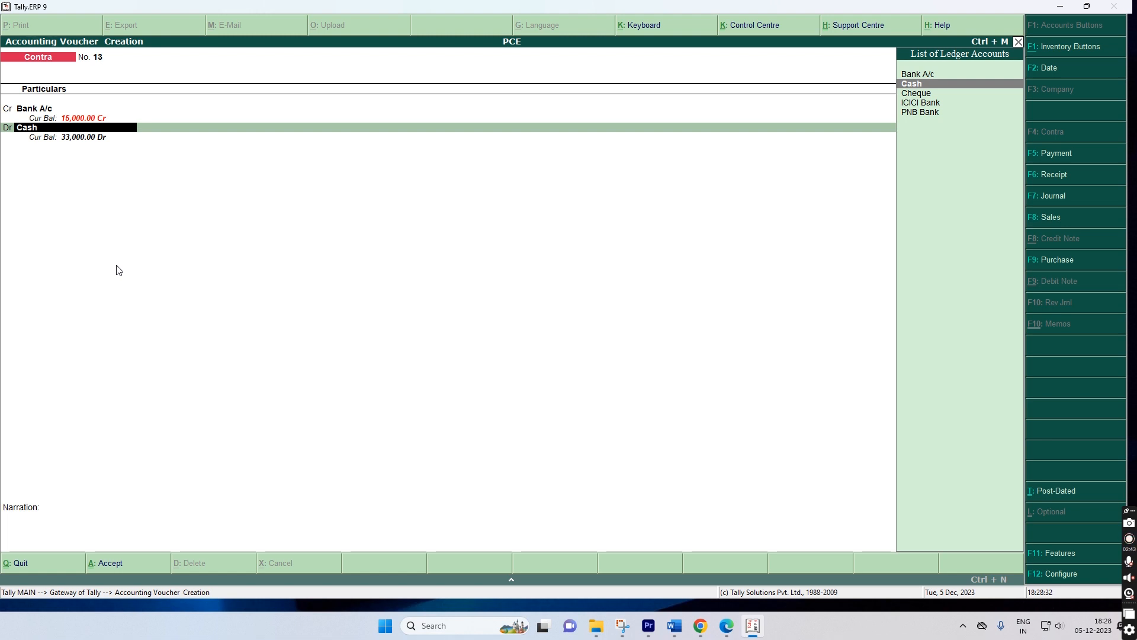
key(Return)
key(Return)
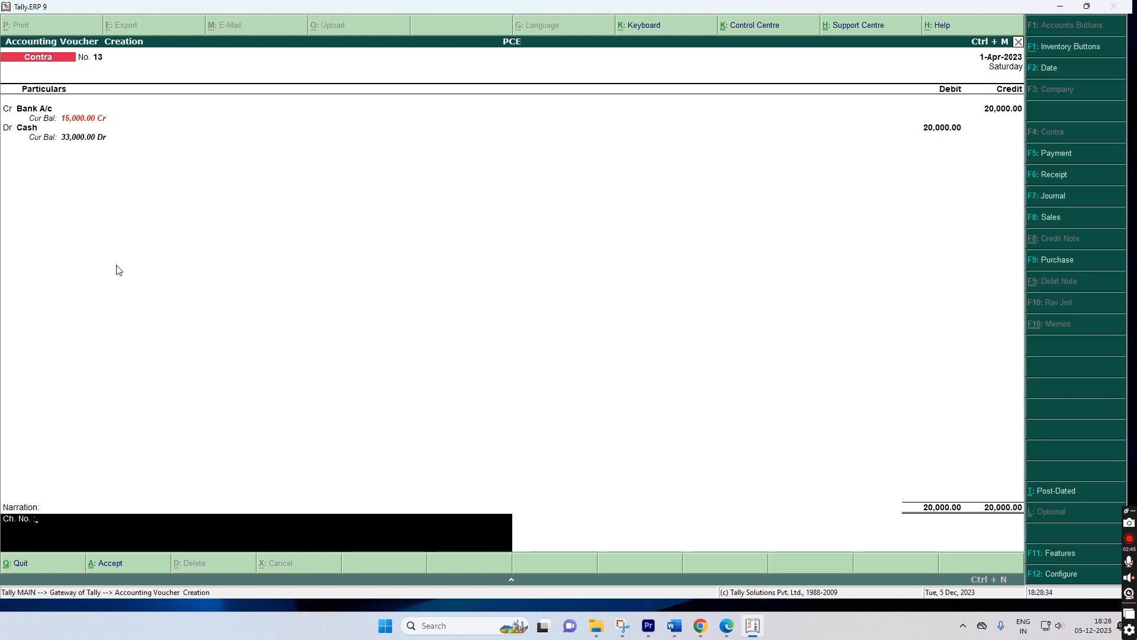
key(Return)
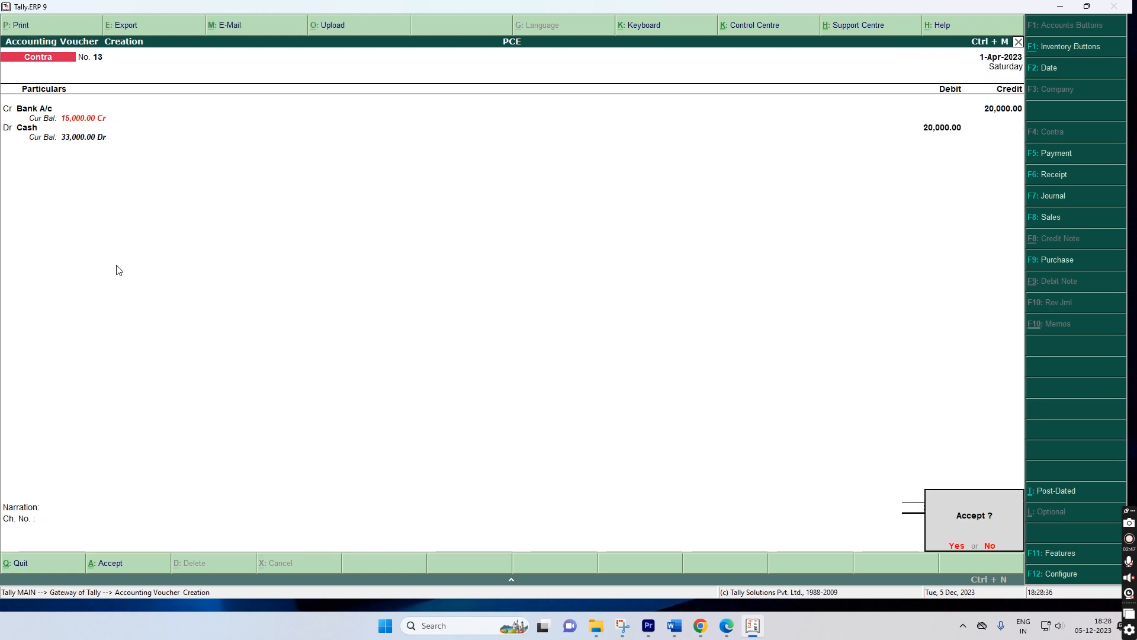
key(Return)
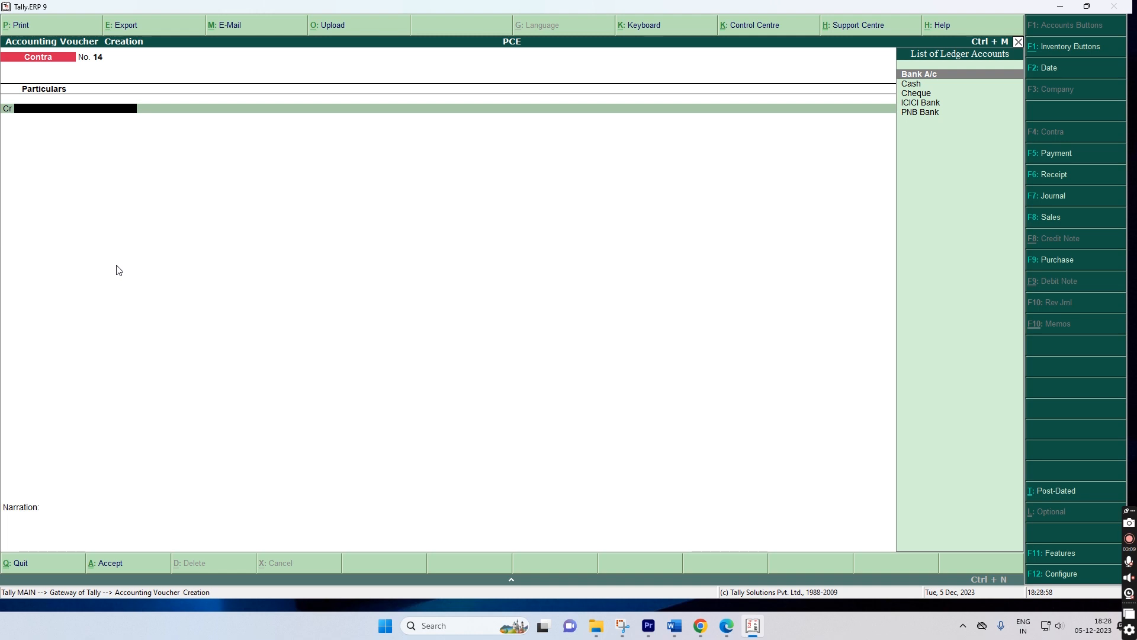
Credit the Cash ledger with 5,000 in the next contra voucher.
text(Cas)
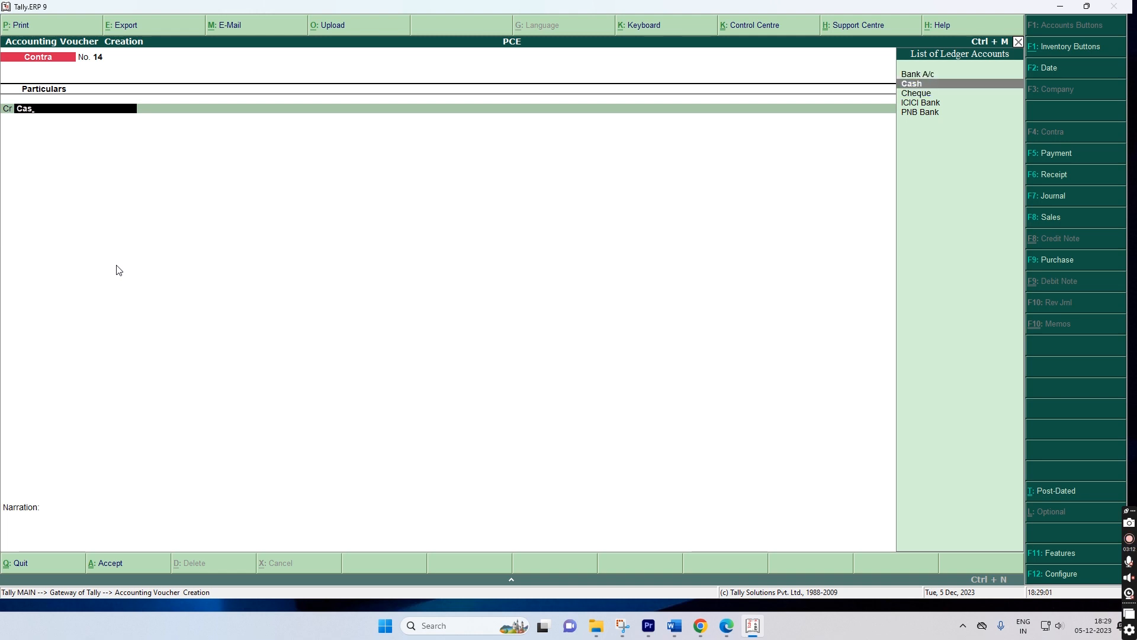
key(Return)
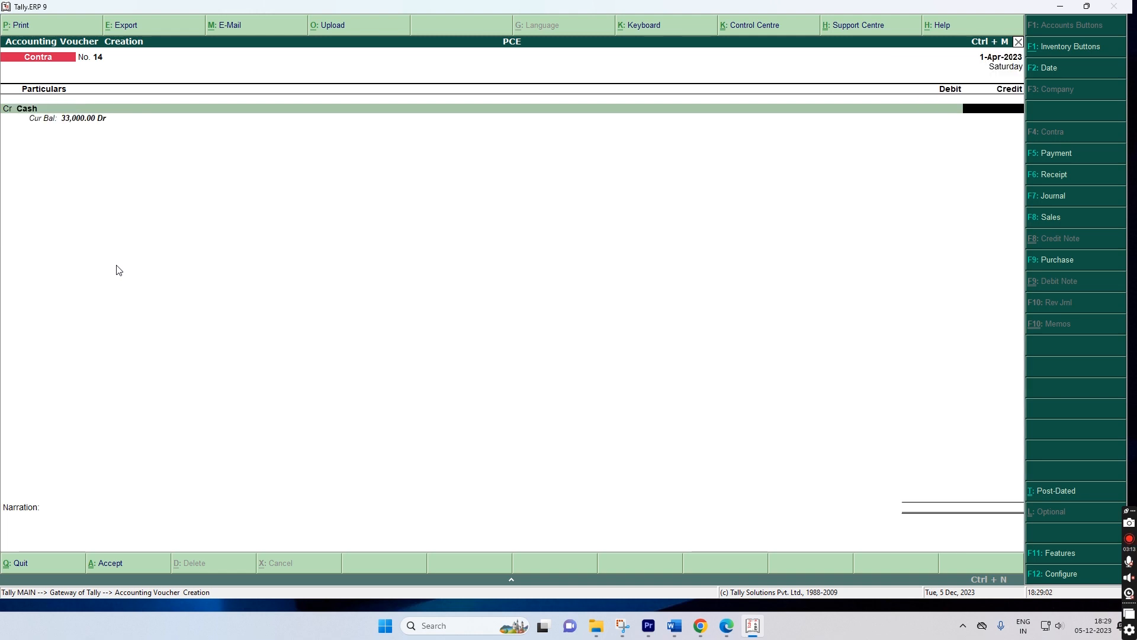
text(5000)
key(Return)
key(Return)
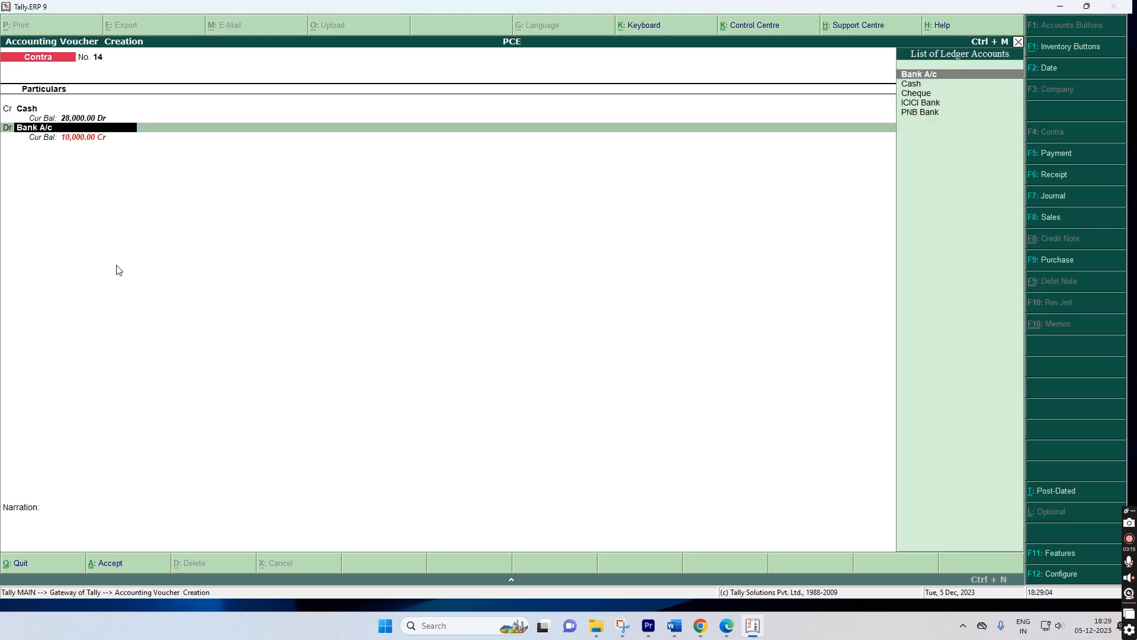
Debit the PNB Bank ledger with 5,000 and leave the narration empty.
text(Pnb)
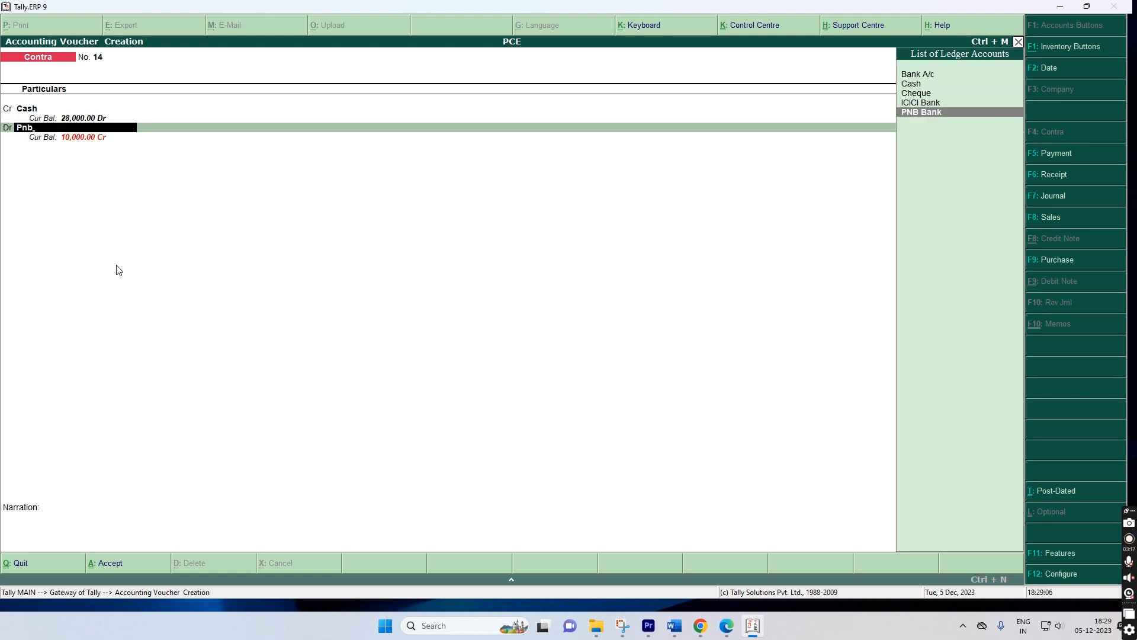
key(Return)
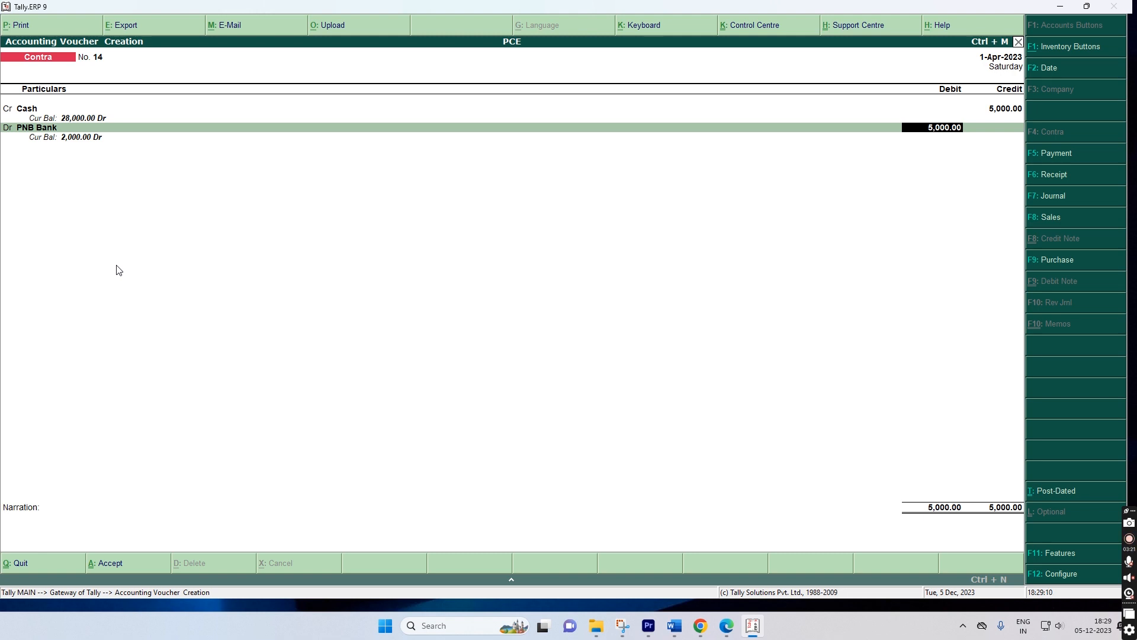
key(Return)
key(Return)
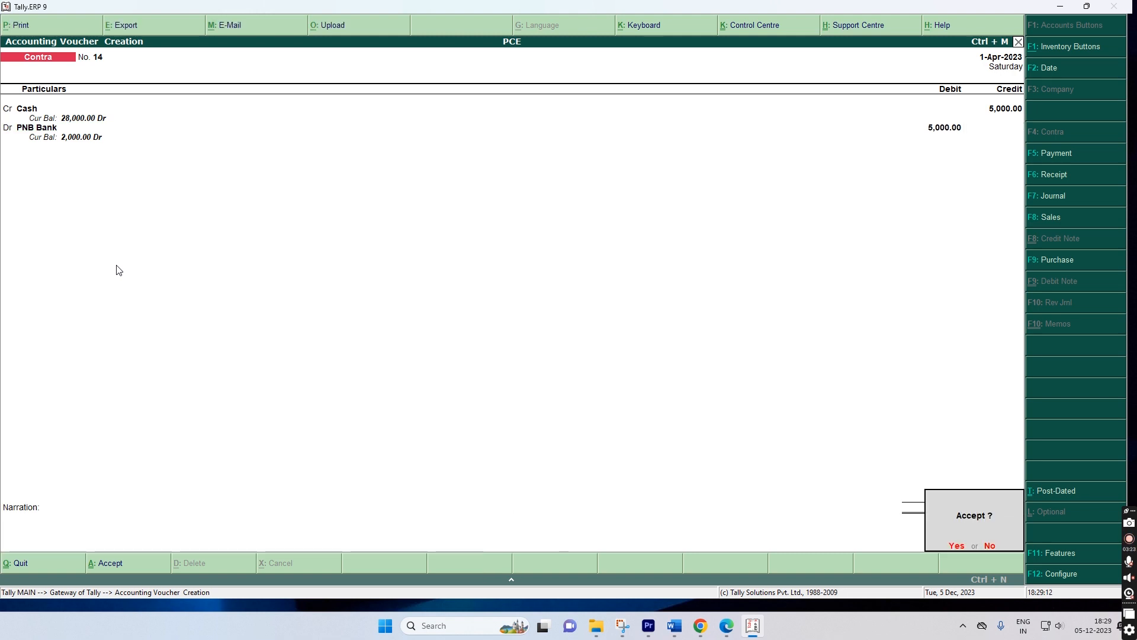
Go back to the voucher's Cash credit line and review it and the PNB Bank debit line.
key(BackSpace)
key(BackSpace)
key(BackSpace)
key(BackSpace)
key(BackSpace)
key(BackSpace)
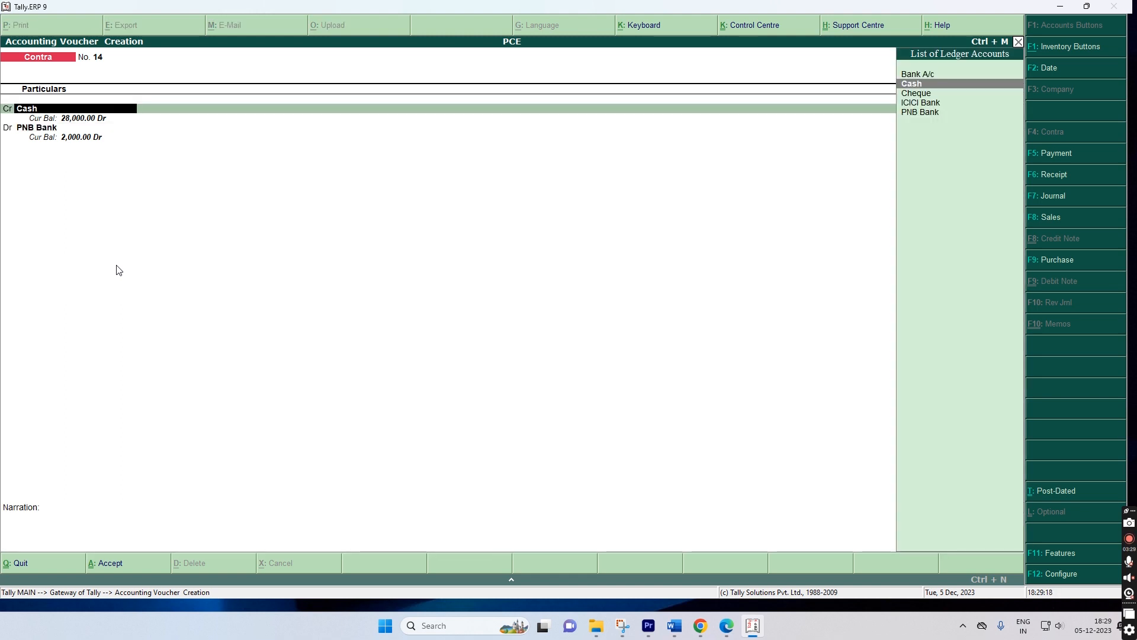
key(Return)
key(Return)
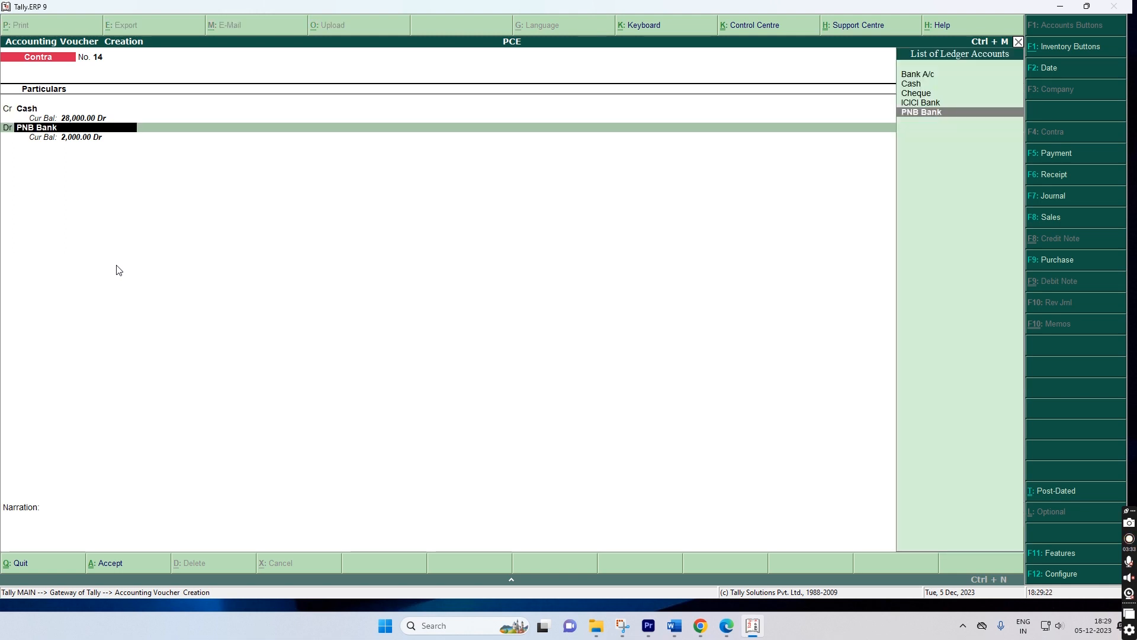
key(Return)
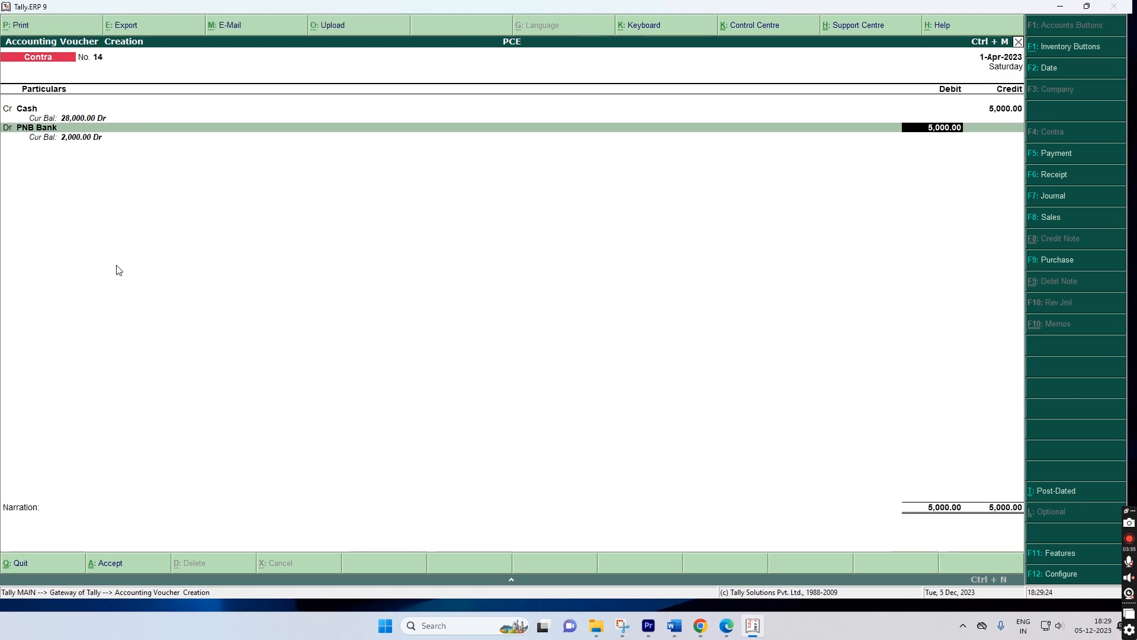
Save the contra voucher for the 5,000 cash deposit into PNB Bank.
key(Return)
key(Return)
key(Return)
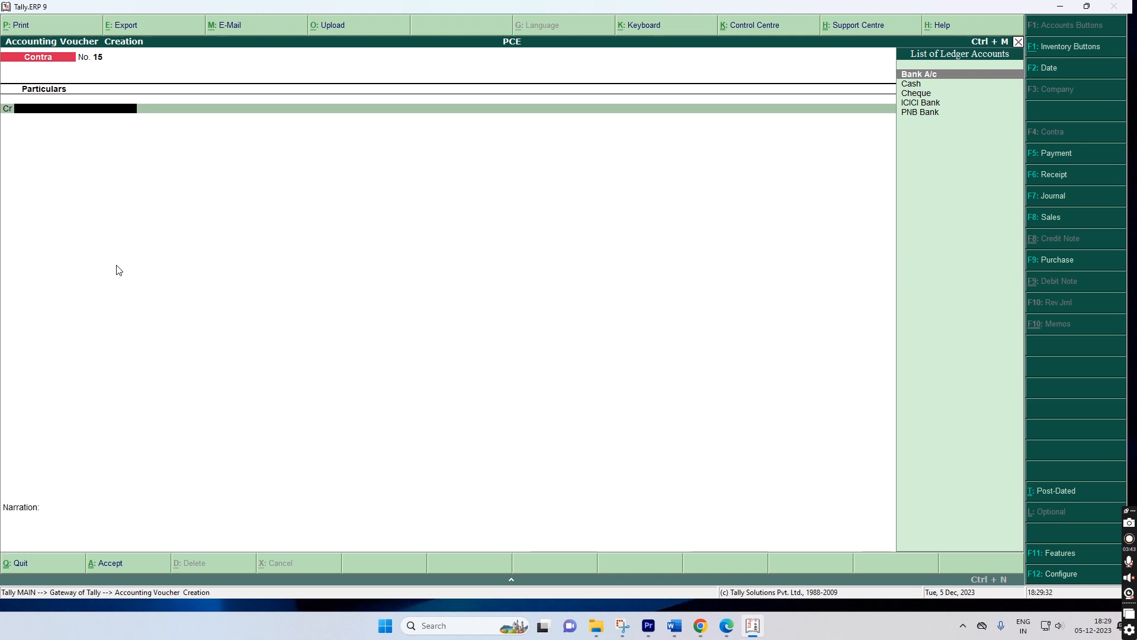
Credit the PNB Bank ledger with 3,000 in the new contra voucher.
text(P)
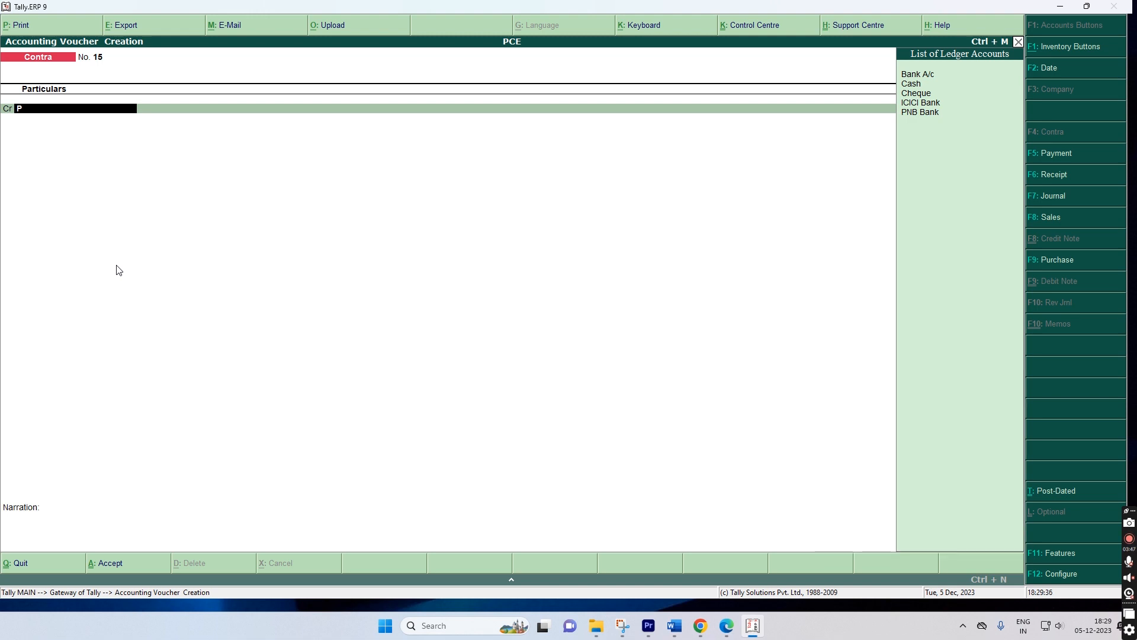
key(Return)
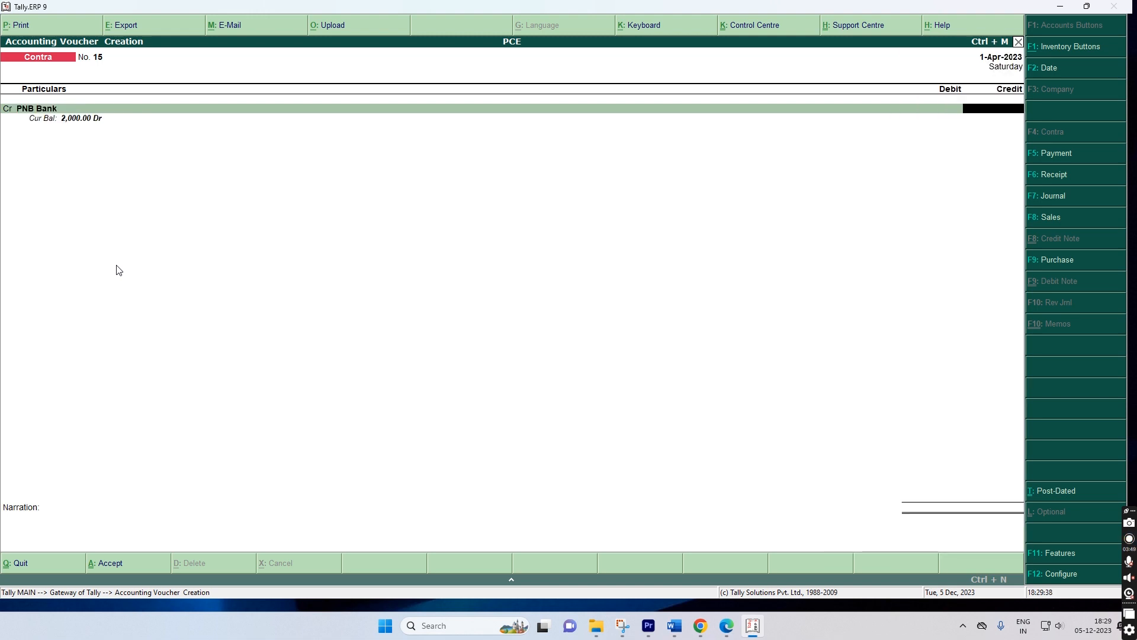
text(3,000)
key(Return)
key(Return)
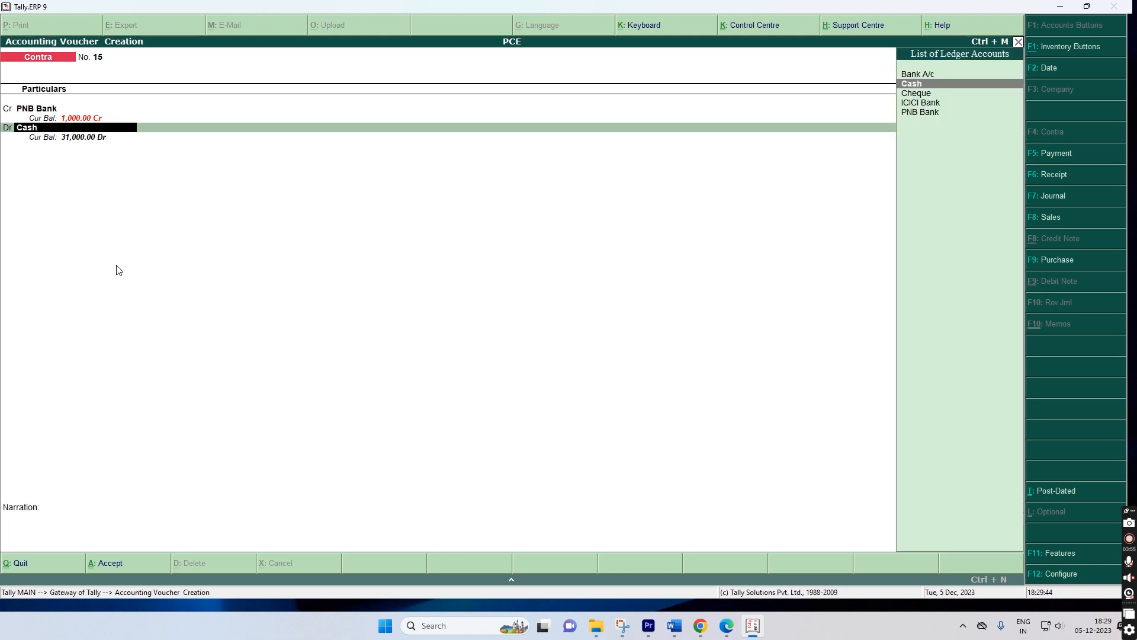
text(Ici)
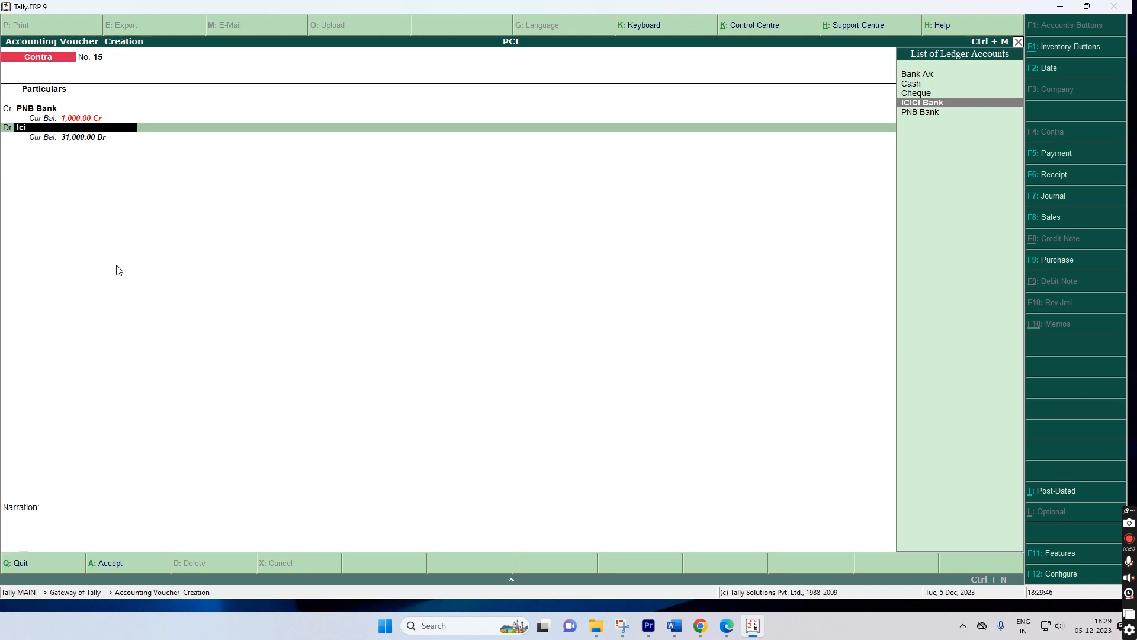
key(Return)
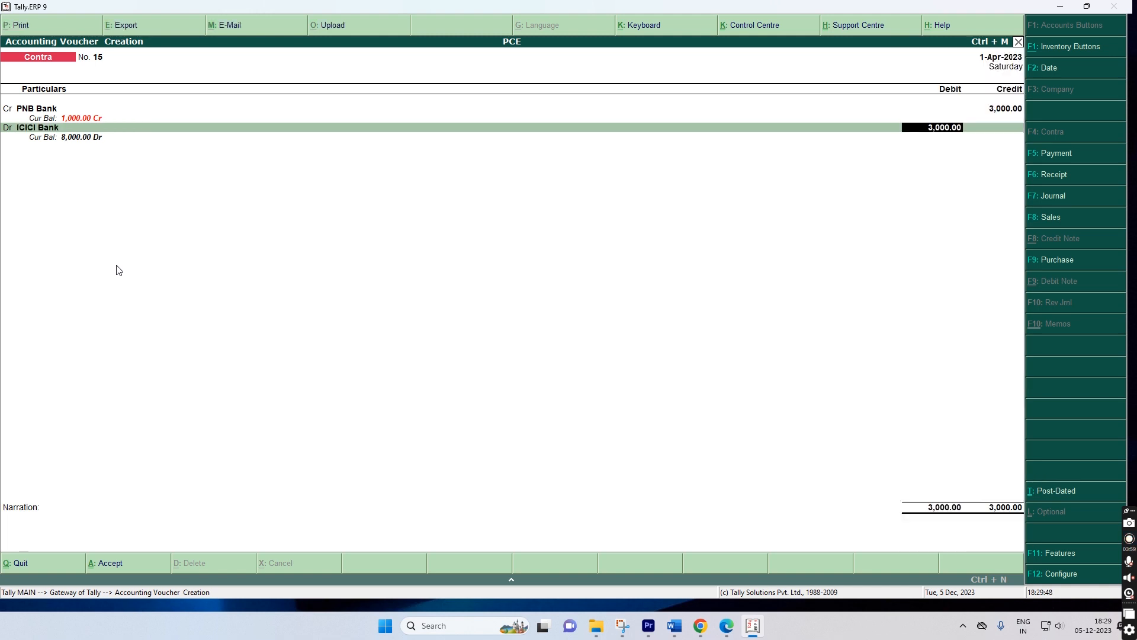
key(BackSpace)
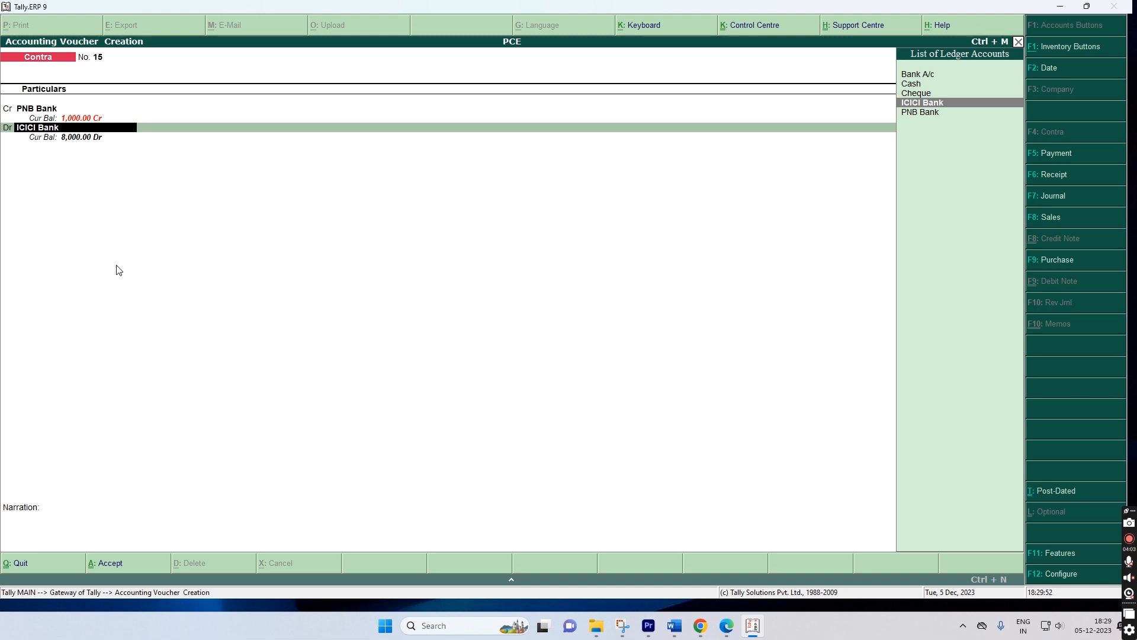
Create a new ledger from the debit line, named Canara Bank, under the Bank Accounts group.
key(alt+c)
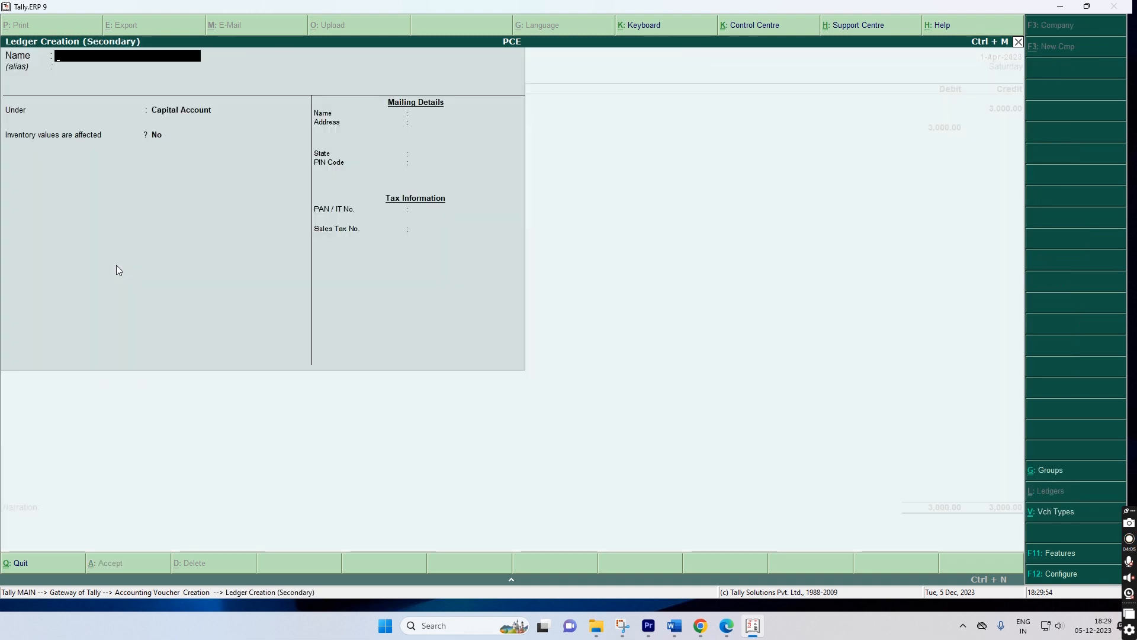
text(Canara Bank)
key(Return)
key(Return)
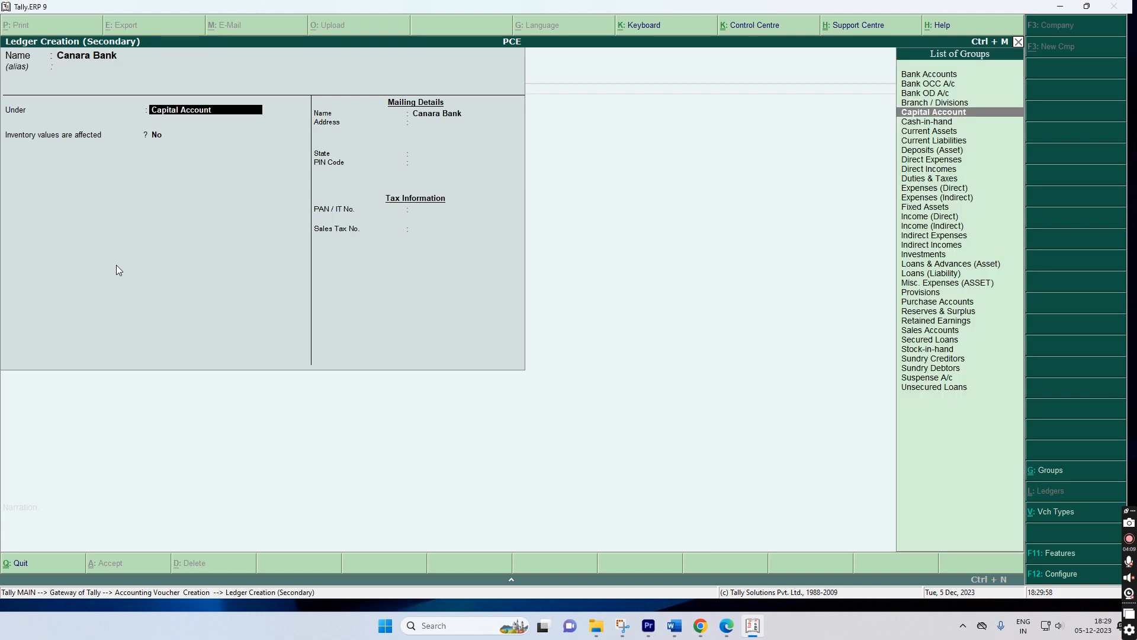
key(Up)
key(Up)
key(Up)
key(Up)
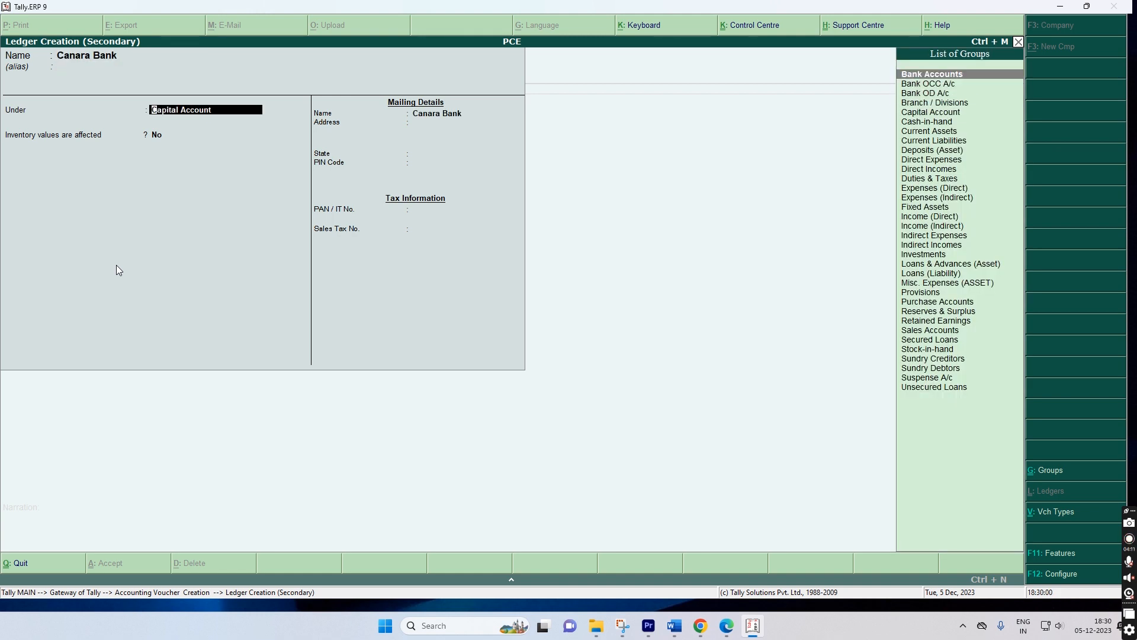
key(Return)
Keep the 1-Apr-2023 reconciliation date, leave the remaining bank details blank, and save the Canara Bank ledger.
key(Return)
key(Return)
key(Return)
key(Return)
key(Return)
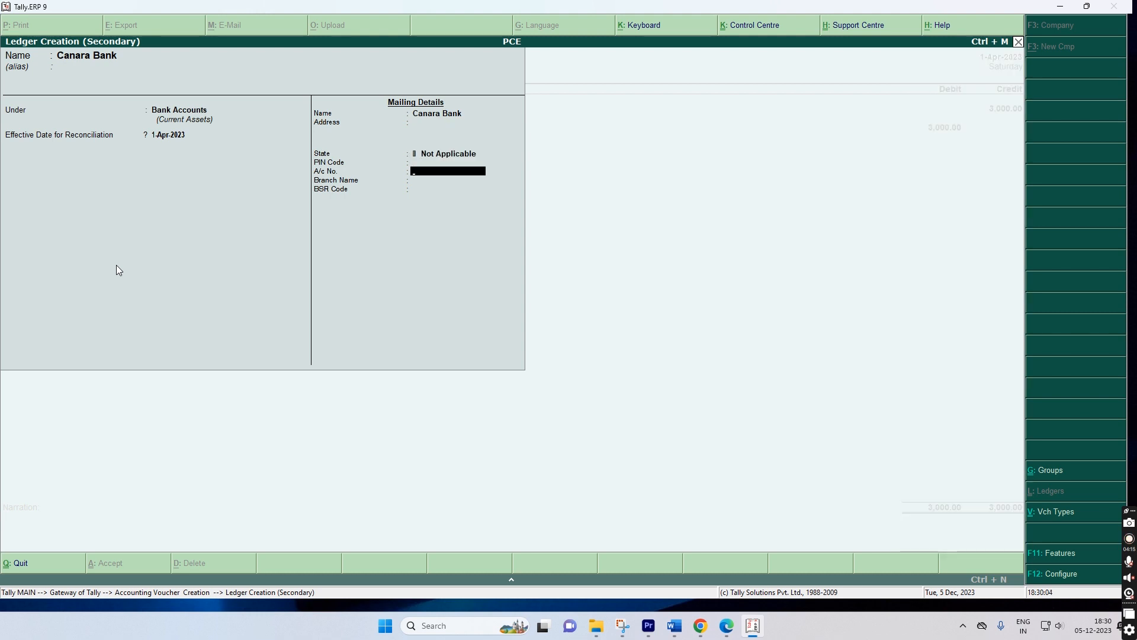
key(Return)
key(Return)
key(Return)
key(Return)
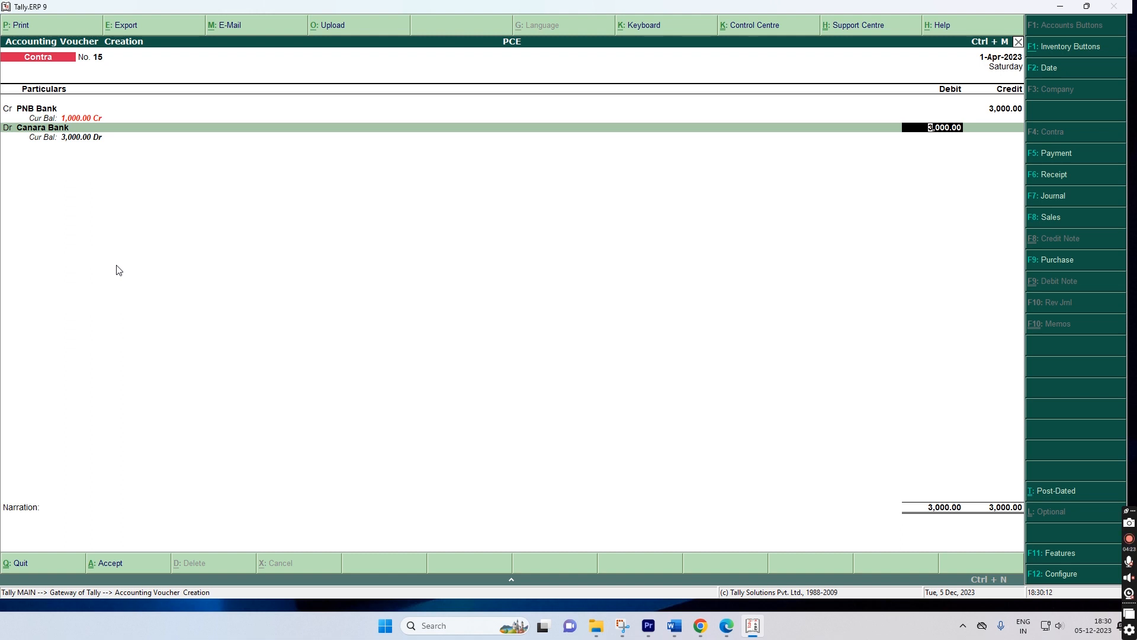
Accept the 3,000 debit to Canara Bank and save the contra voucher without further narration.
key(Return)
key(Return)
key(Return)
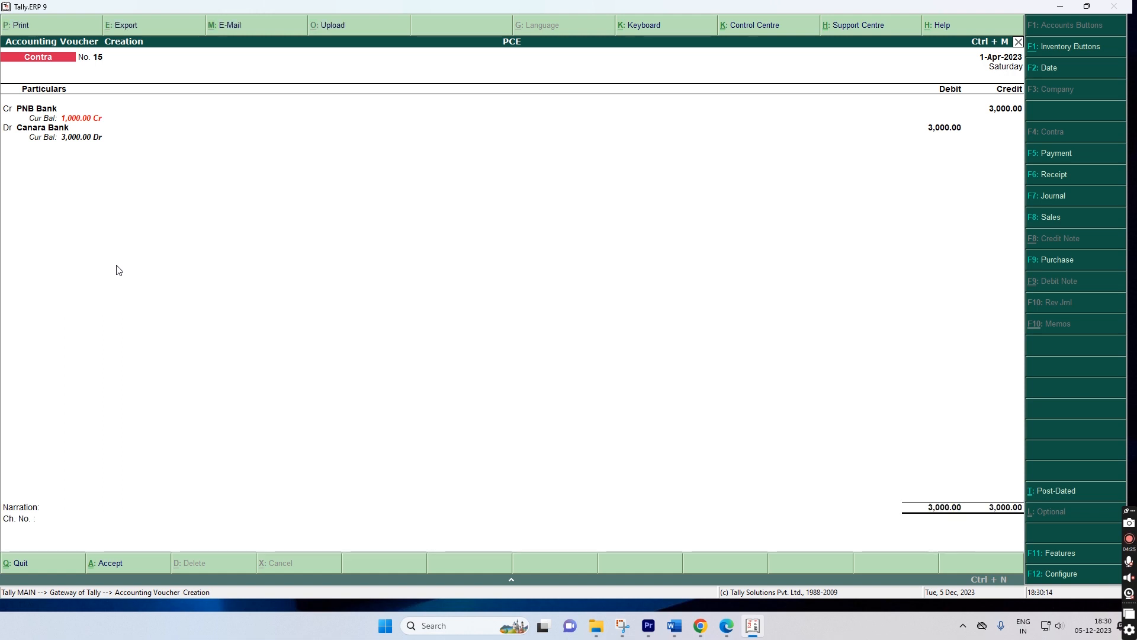